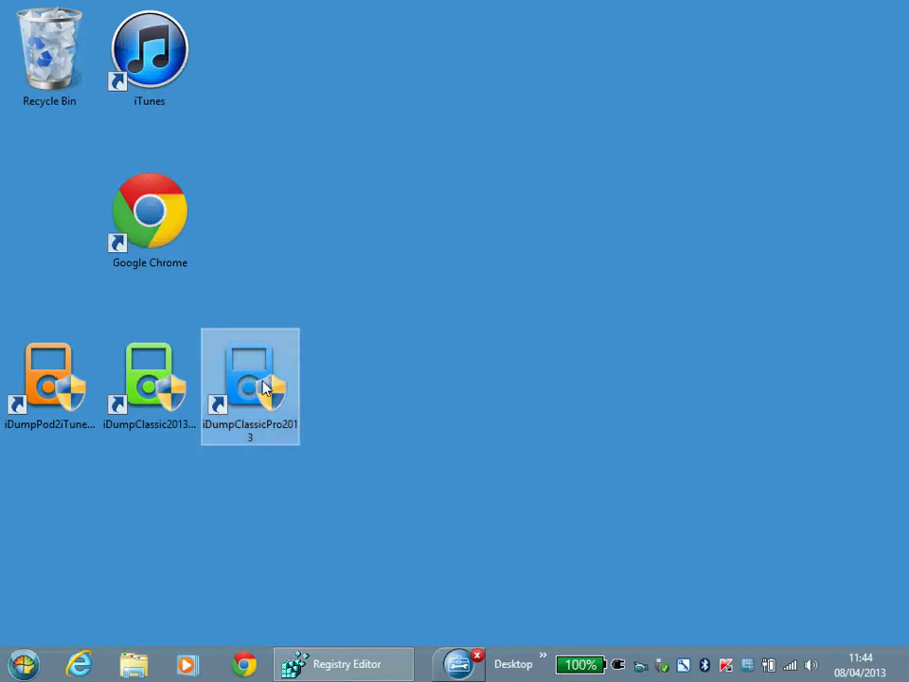
Step: Launch iDump Classic Pro 2013 from its desktop shortcut with English as the program language
{"action": "left_click", "coordinate": [265, 386]}
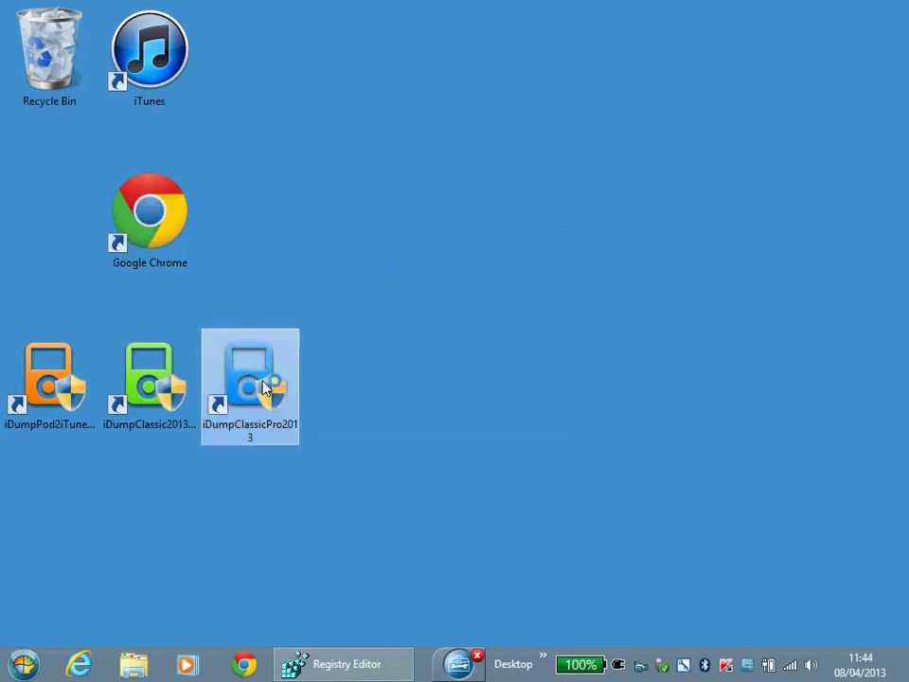
{"action": "left_click", "coordinate": [544, 369]}
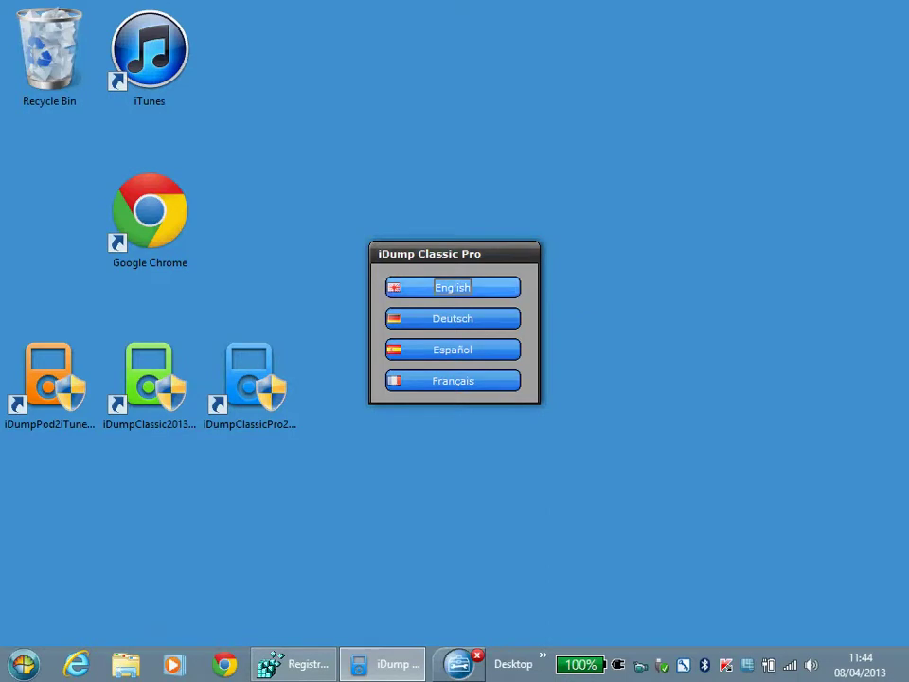
{"action": "left_click", "coordinate": [458, 287]}
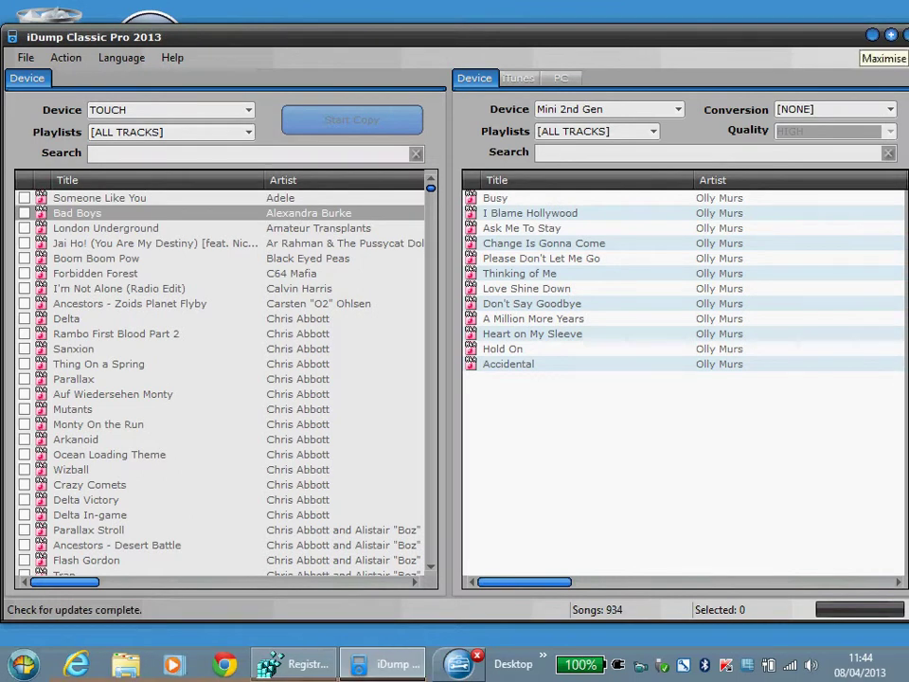
Step: Maximise the window and check both device lists, keeping TOUCH on the left and Mini 2nd Gen on the right
{"action": "left_click", "coordinate": [890, 35]}
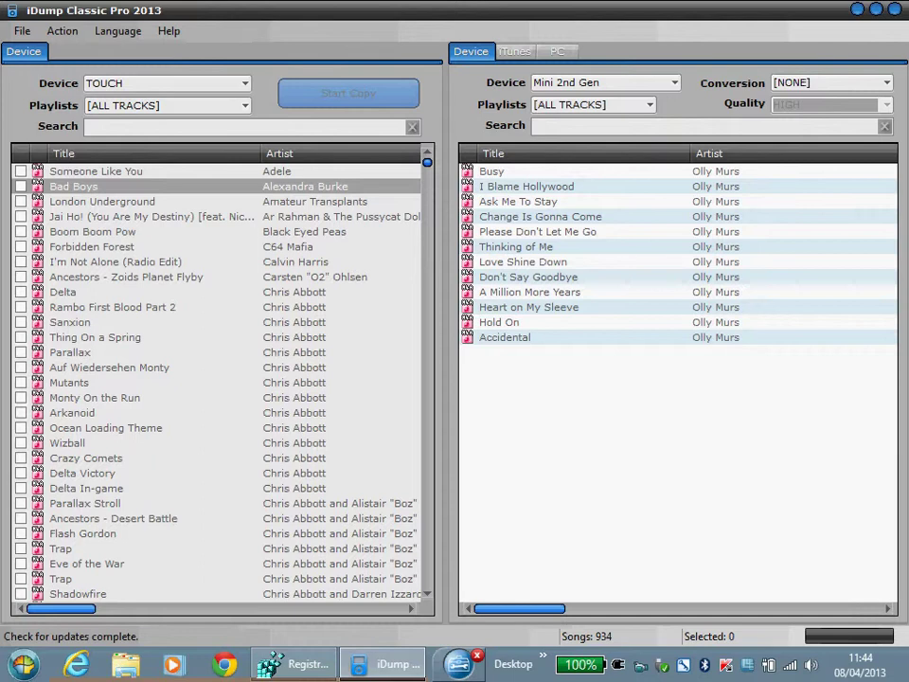
{"action": "key", "text": "F4"}
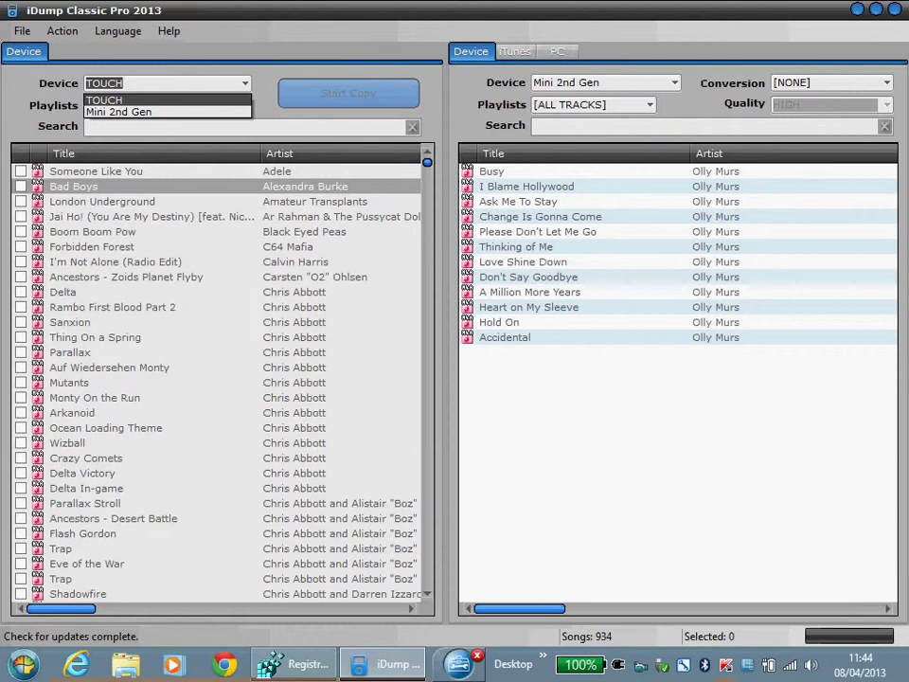
{"action": "key", "text": "Escape"}
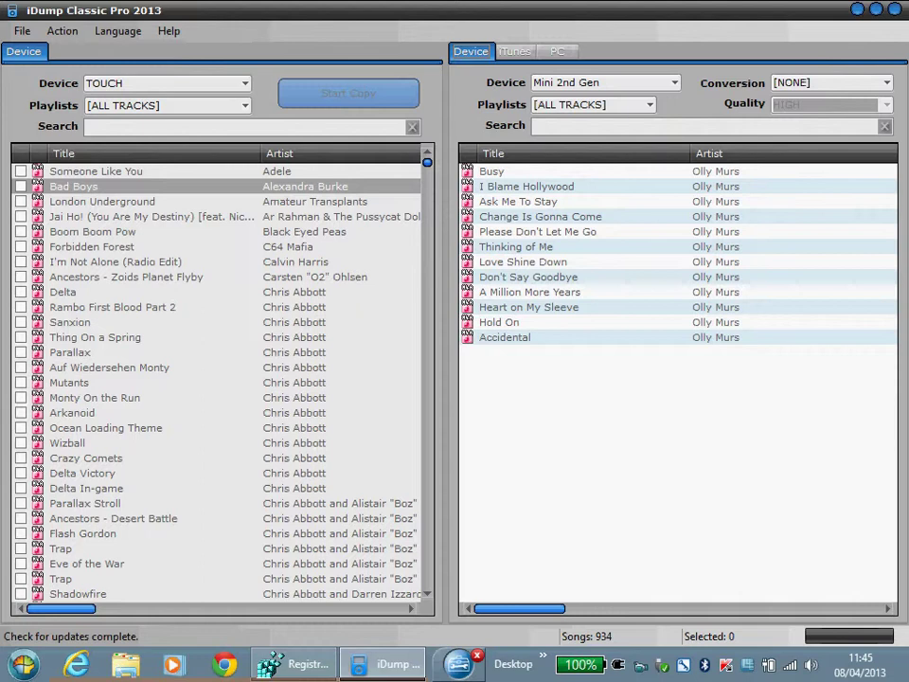
{"action": "left_click", "coordinate": [606, 83]}
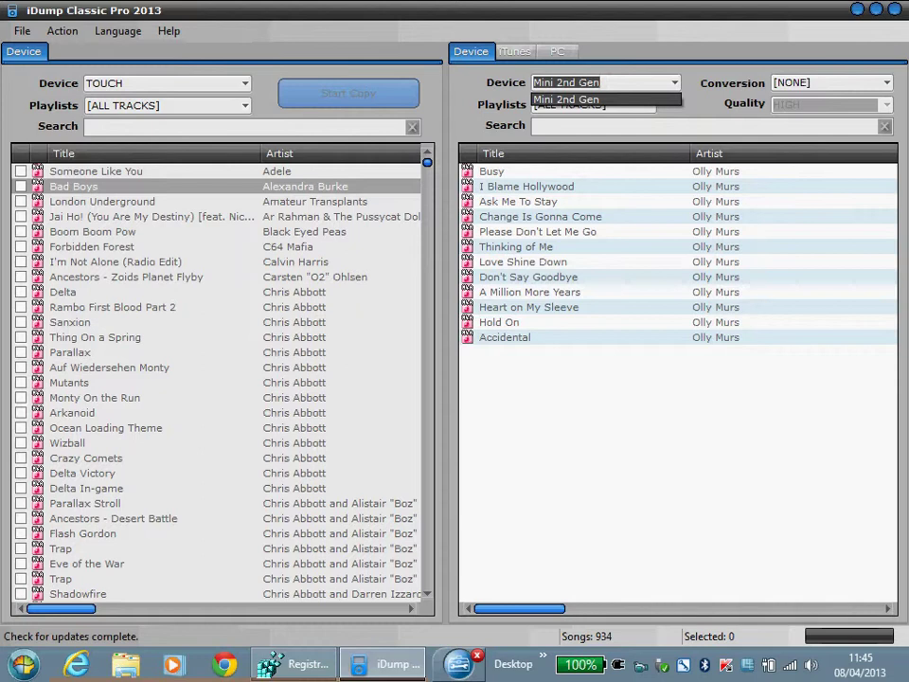
{"action": "key", "text": "Return"}
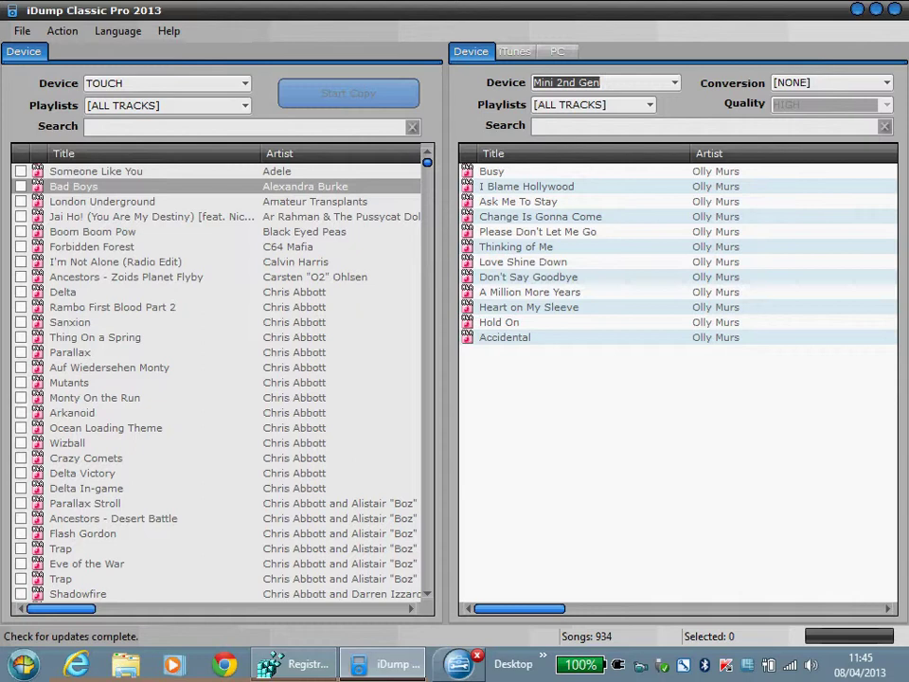
Step: Go through File and Action to the Copy Mode submenu showing Buffer (ticked) and Full
{"action": "key", "text": "alt"}
{"action": "key", "text": "Down"}
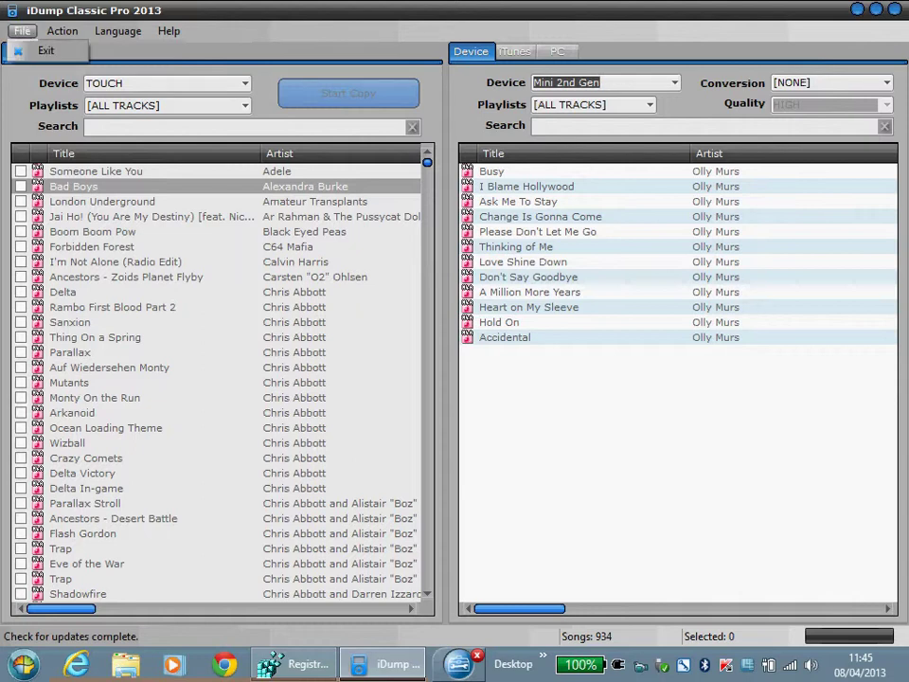
{"action": "key", "text": "Right"}
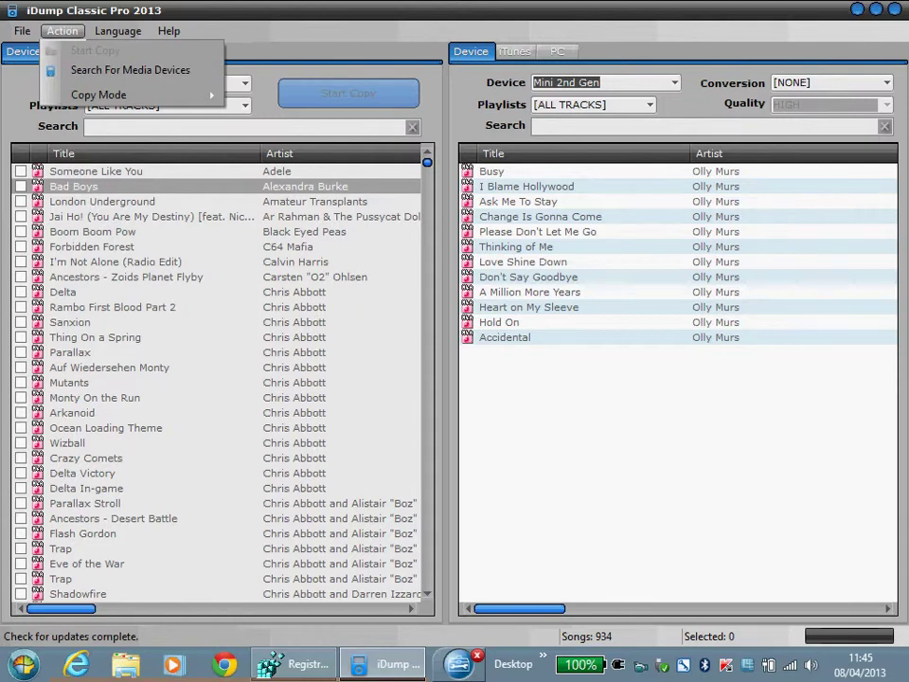
{"action": "key", "text": "Down"}
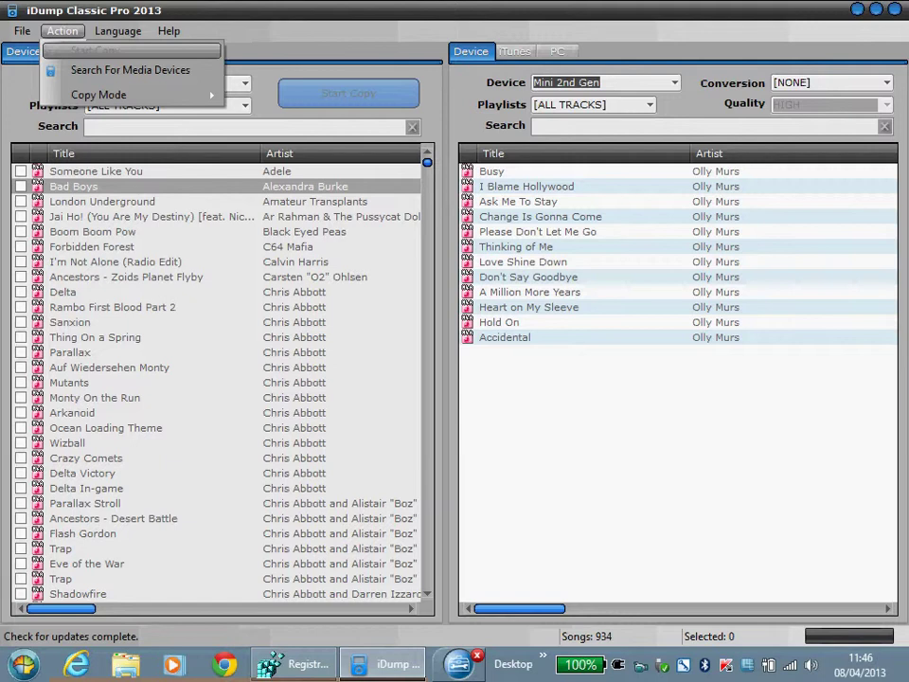
{"action": "key", "text": "Down"}
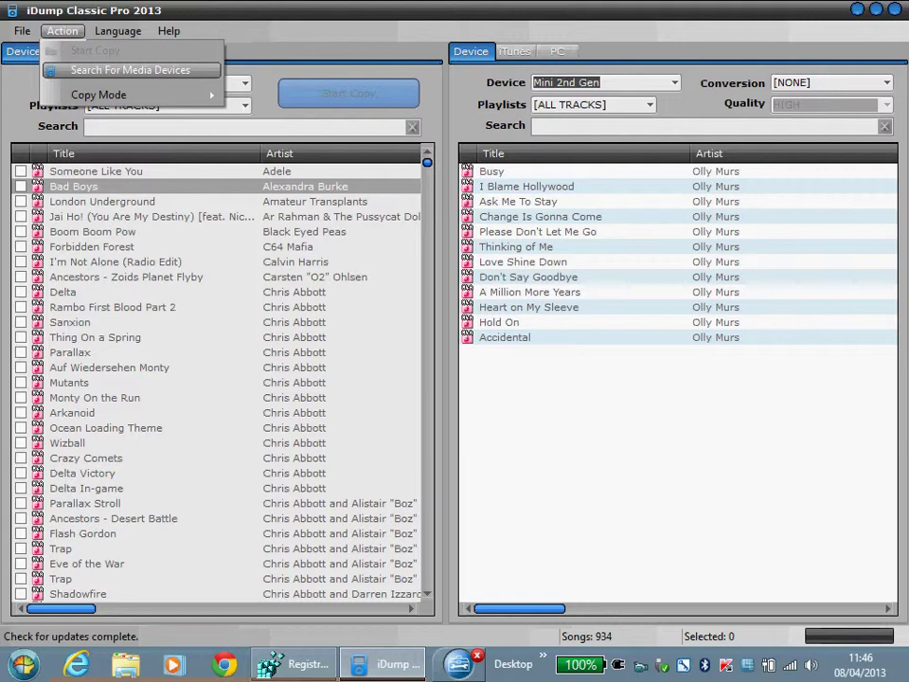
{"action": "key", "text": "Down"}
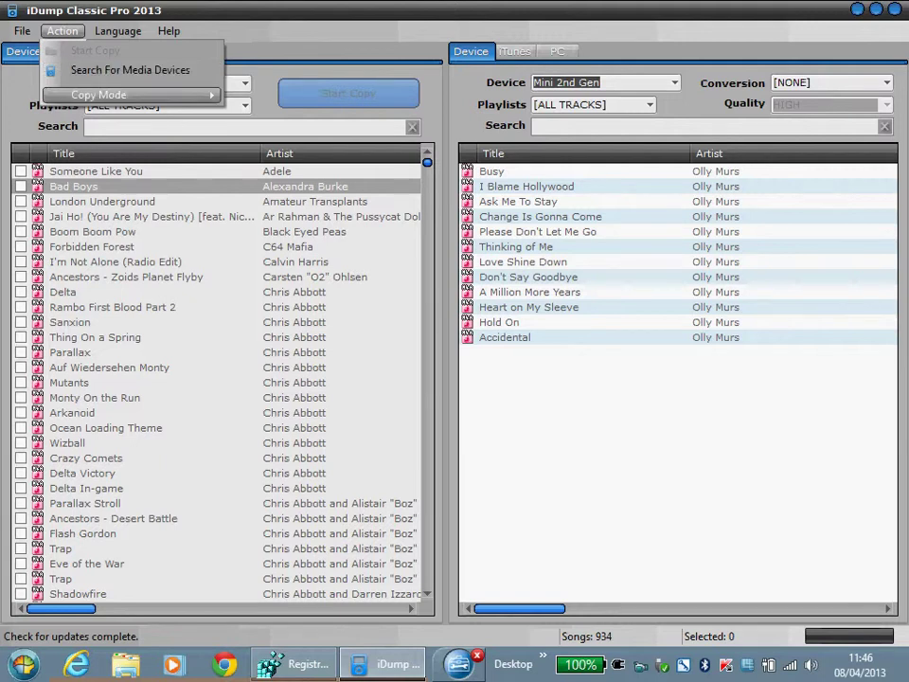
{"action": "key", "text": "Right"}
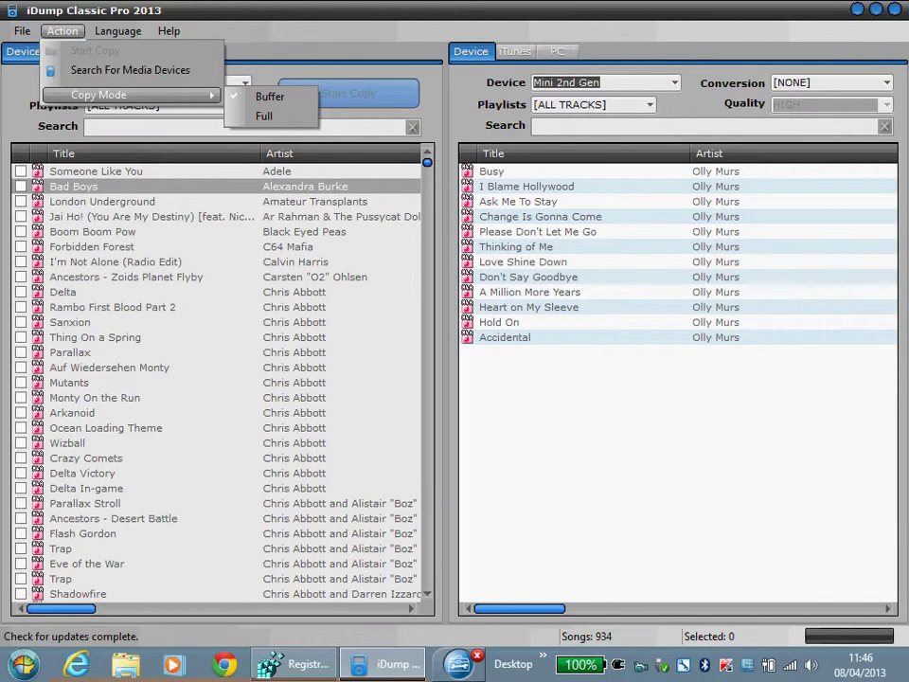
{"action": "key", "text": "Down"}
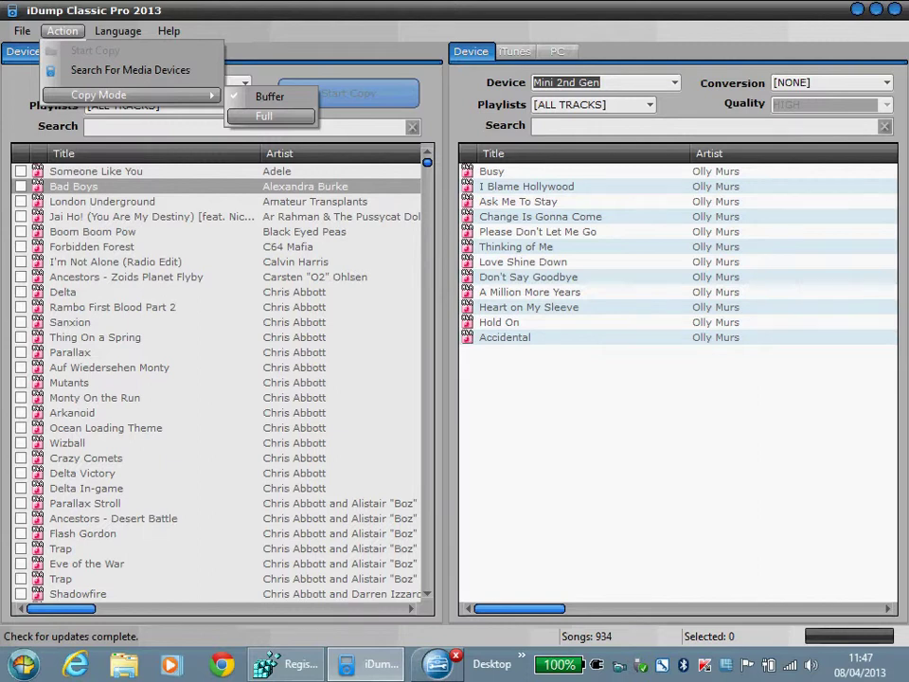
Step: Go past the language menu to Help, listing Video Help, Support, Debug On and About, and highlight Debug On
{"action": "key", "text": "Right"}
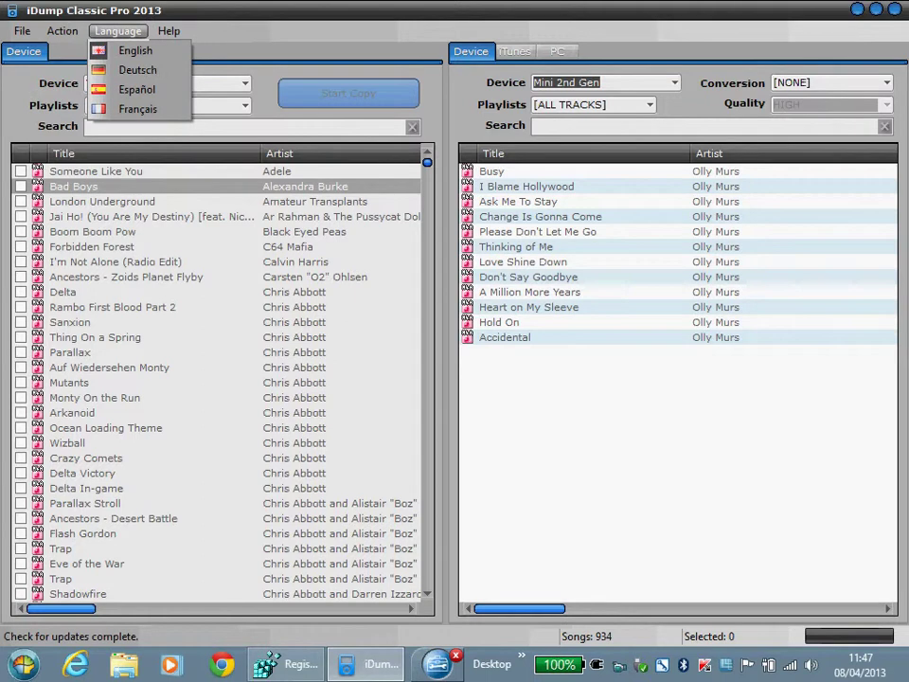
{"action": "key", "text": "Right"}
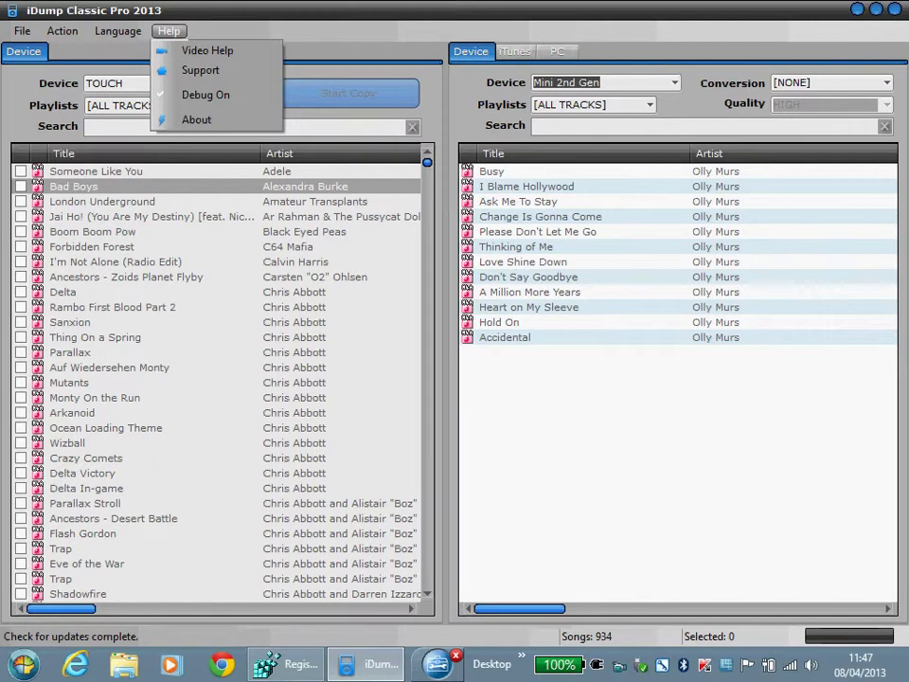
{"action": "key", "text": "Down"}
{"action": "key", "text": "Down"}
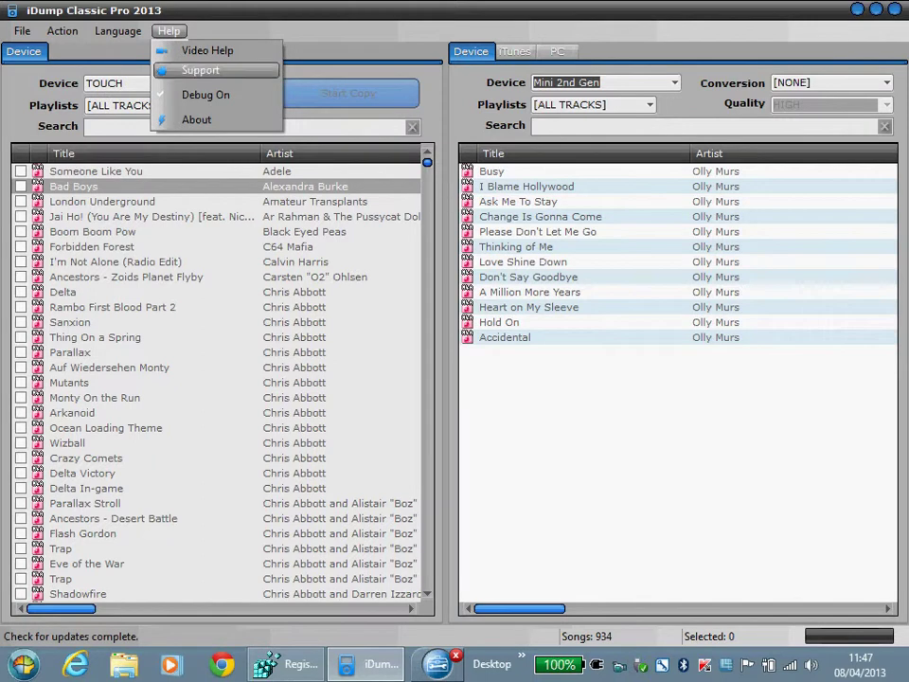
{"action": "key", "text": "Down"}
{"action": "key", "text": "Down"}
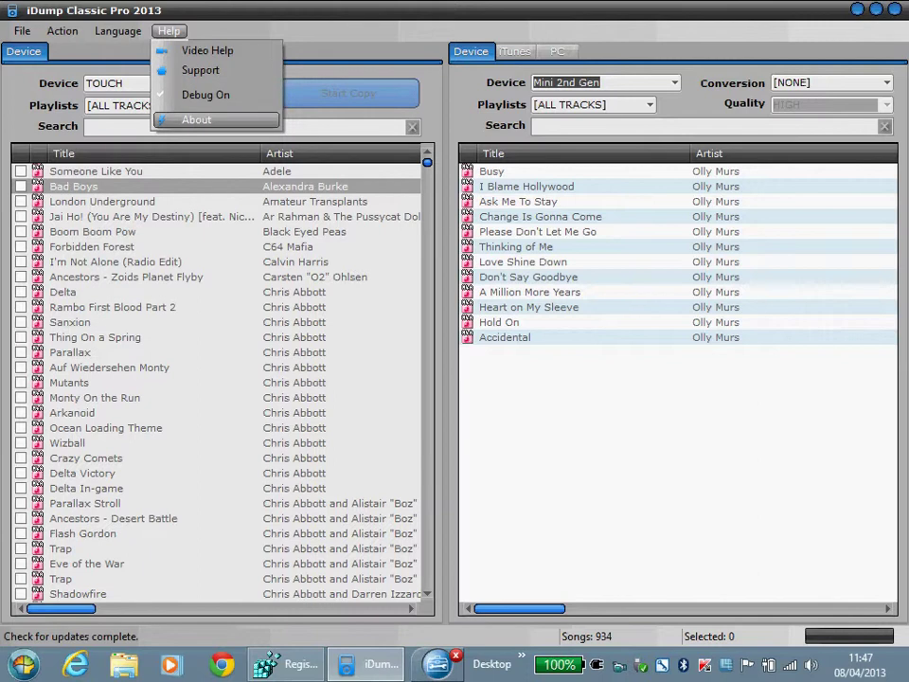
{"action": "key", "text": "Up"}
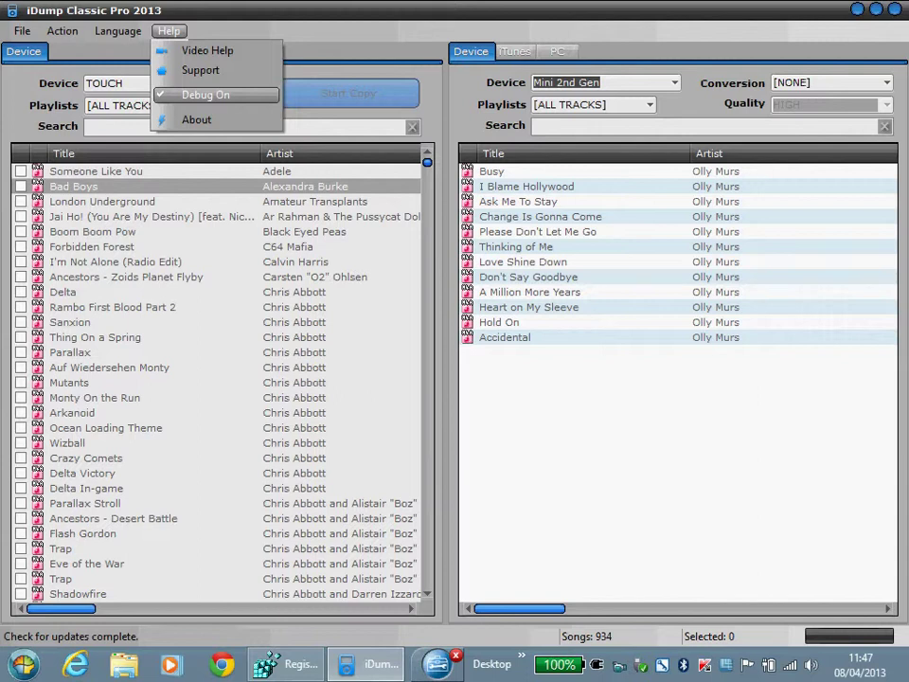
Step: Dismiss the Help menu and open the Documents library in File Explorer
{"action": "key", "text": "Return"}
{"action": "left_click", "coordinate": [126, 666]}
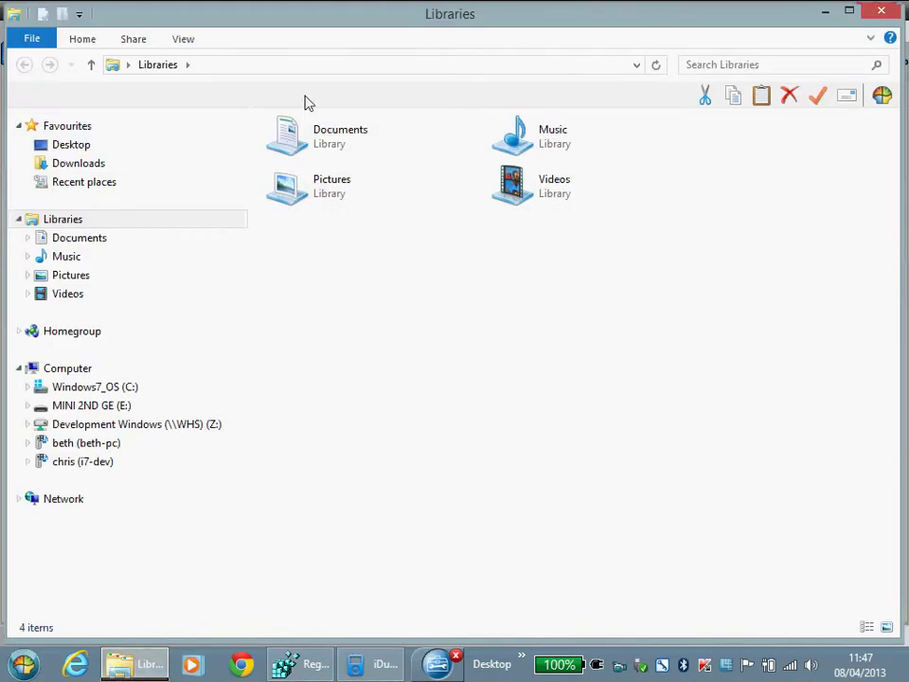
{"action": "double_click", "coordinate": [302, 142]}
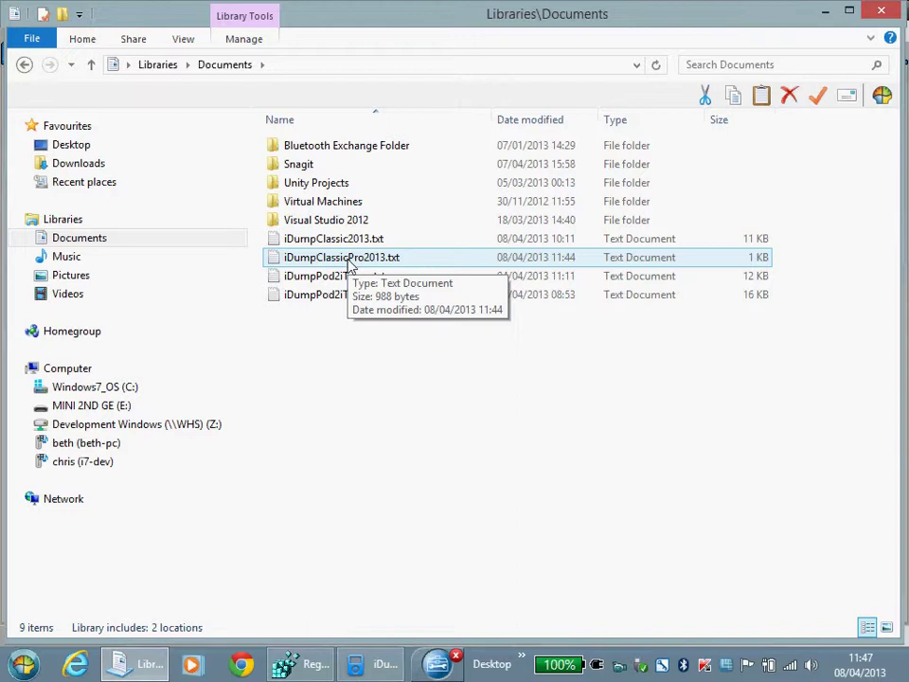
Step: Open the iDumpClassicPro2013.txt debug log in Notepad, scroll through it, and close it
{"action": "double_click", "coordinate": [347, 261]}
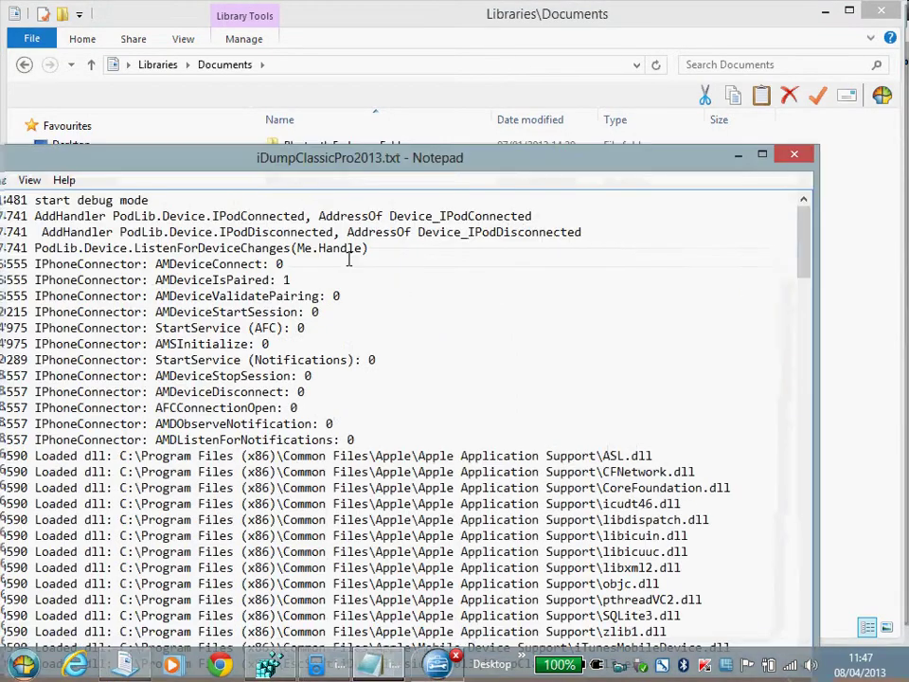
{"action": "left_click_drag", "start_coordinate": [807, 239], "coordinate": [879, 223]}
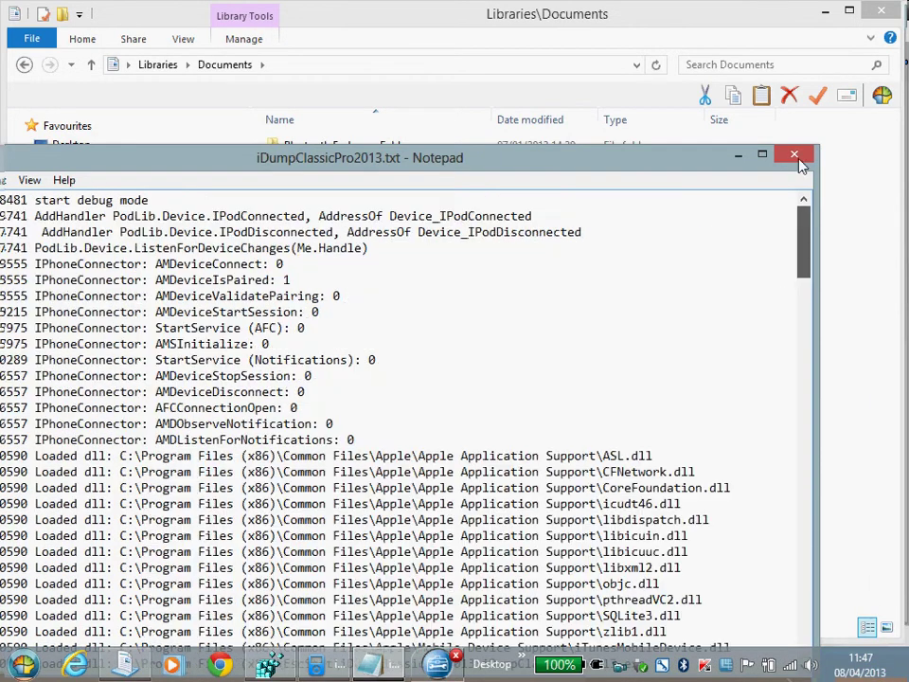
{"action": "left_click", "coordinate": [797, 157]}
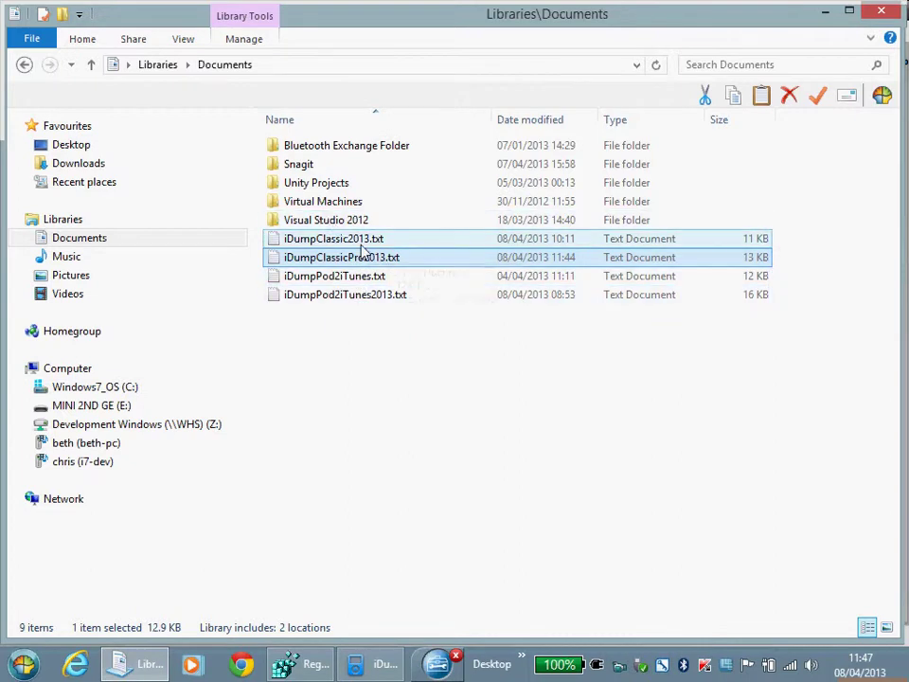
Step: Minimise Explorer and change the left device to Mini 2nd Gen
{"action": "left_click", "coordinate": [828, 11]}
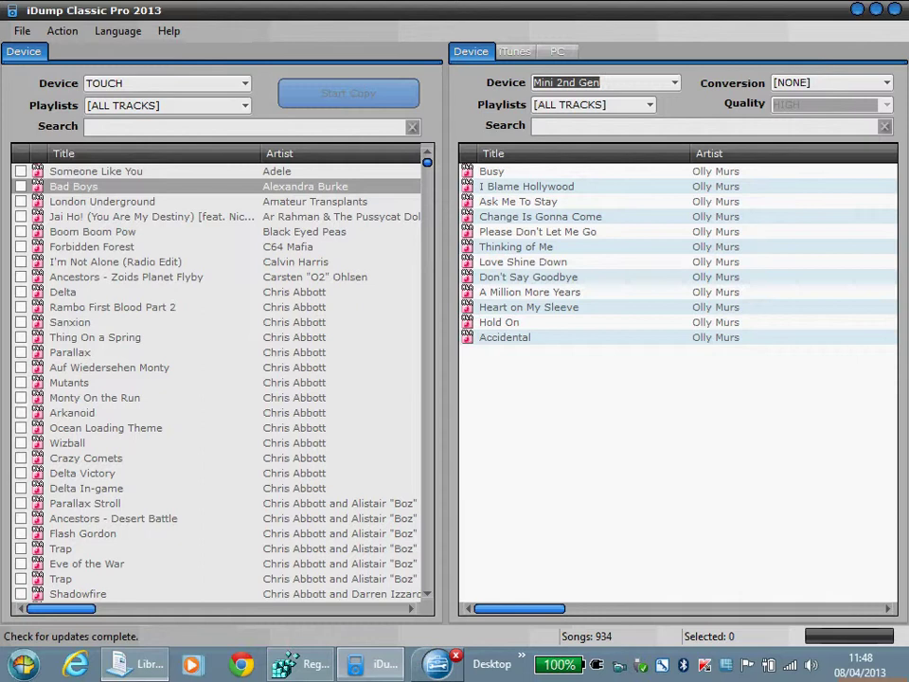
{"action": "key", "text": "alt+Down"}
{"action": "key", "text": "Down"}
{"action": "key", "text": "Return"}
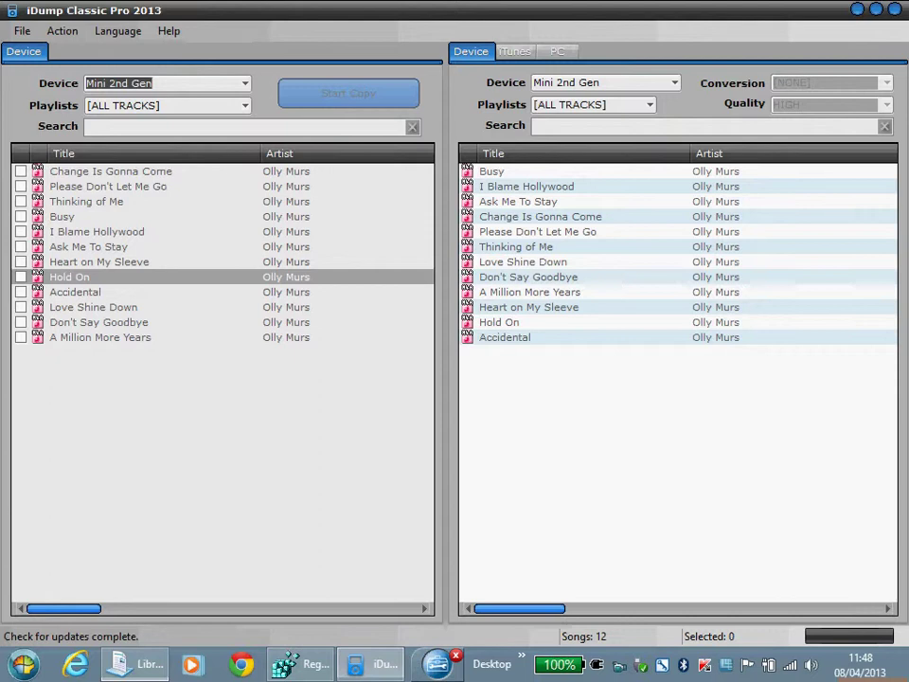
Step: Show the iTunes side and set conversion to MP3 - MP3 format, after briefly choosing AAC - M4A
{"action": "left_click", "coordinate": [515, 51]}
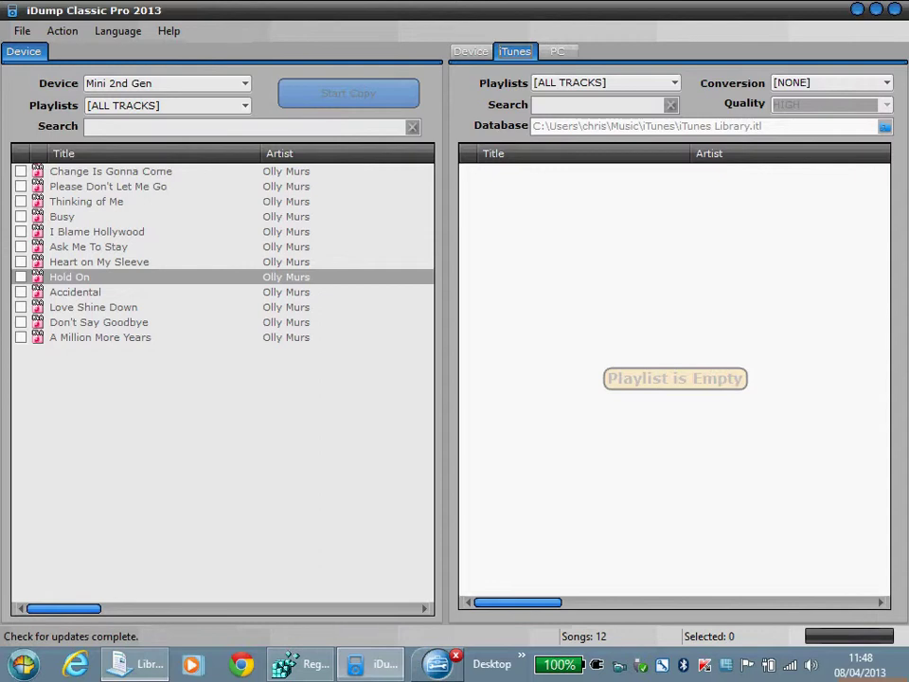
{"action": "left_click", "coordinate": [831, 82]}
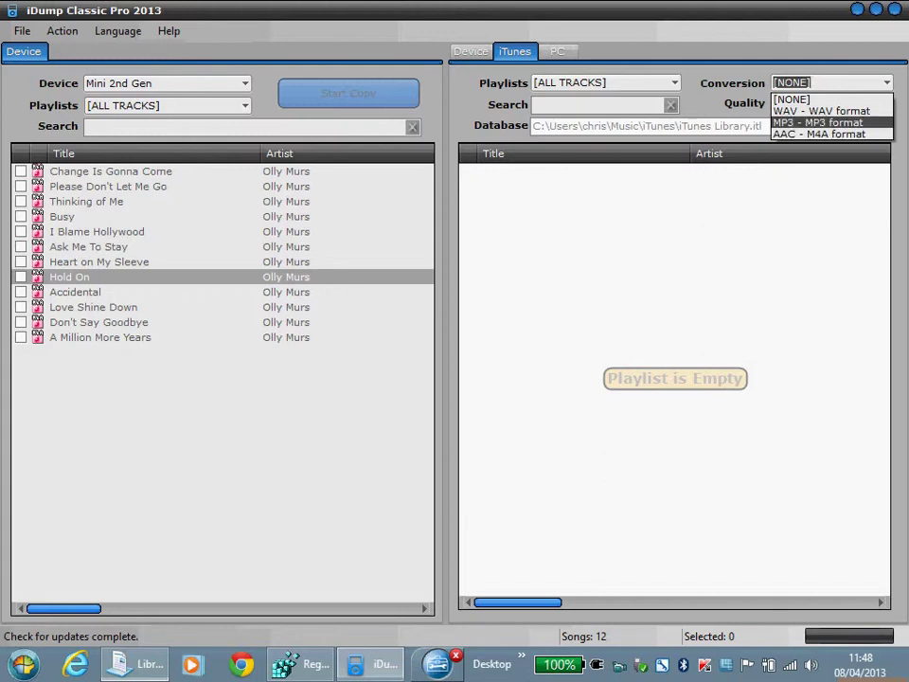
{"action": "left_click", "coordinate": [819, 134]}
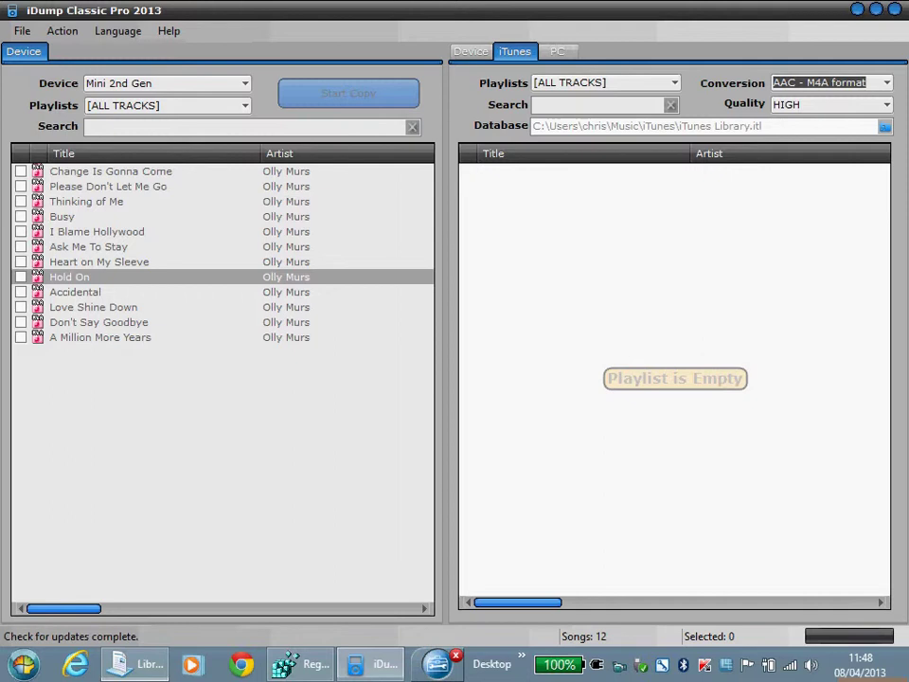
{"action": "left_click", "coordinate": [828, 82]}
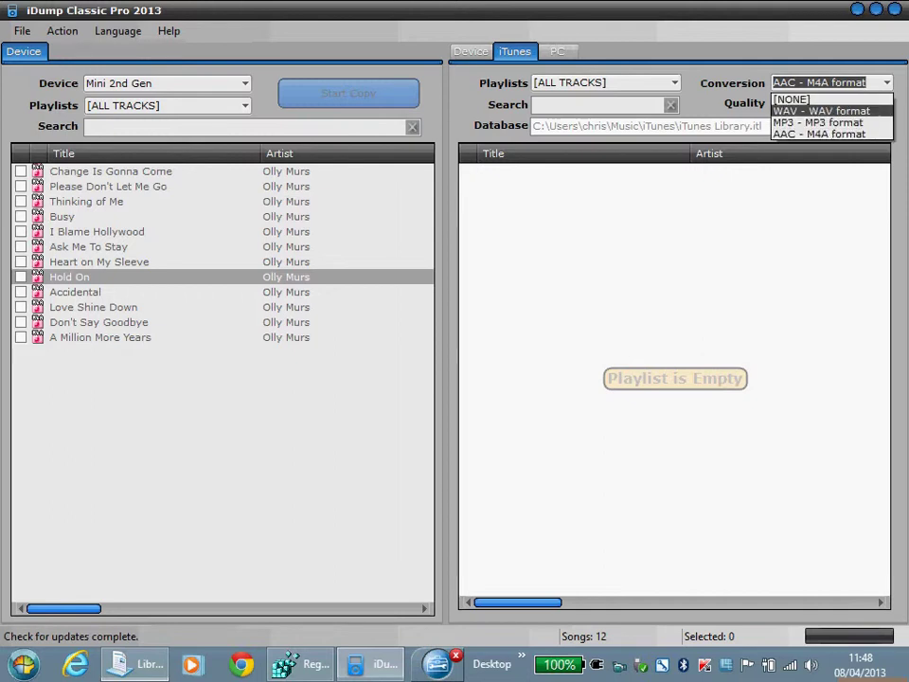
{"action": "left_click", "coordinate": [814, 119]}
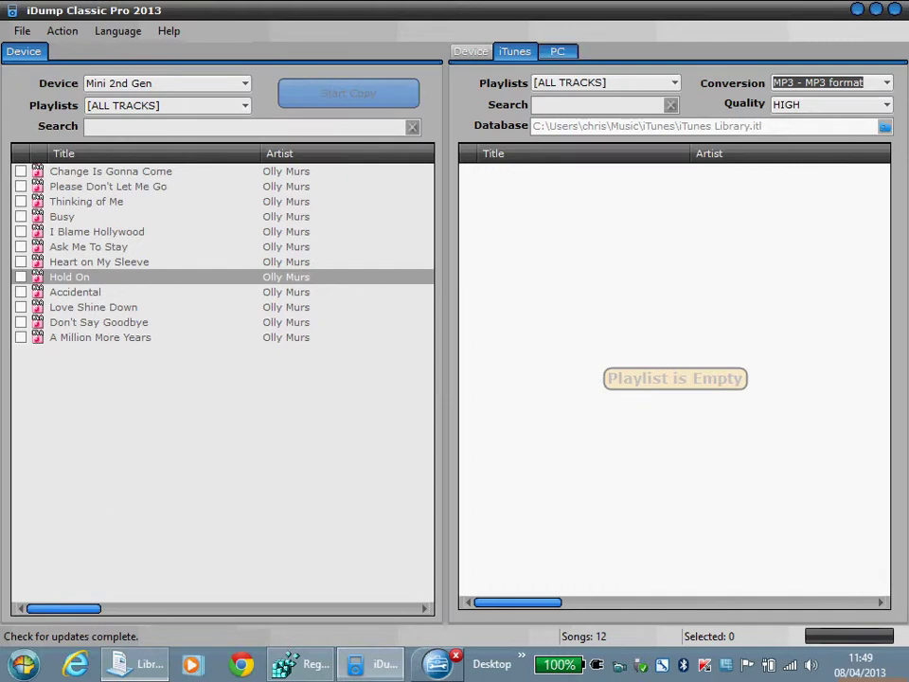
Step: Show the PC side and browse the conversion formats, leaving conversion at [NONE]
{"action": "left_click", "coordinate": [558, 51]}
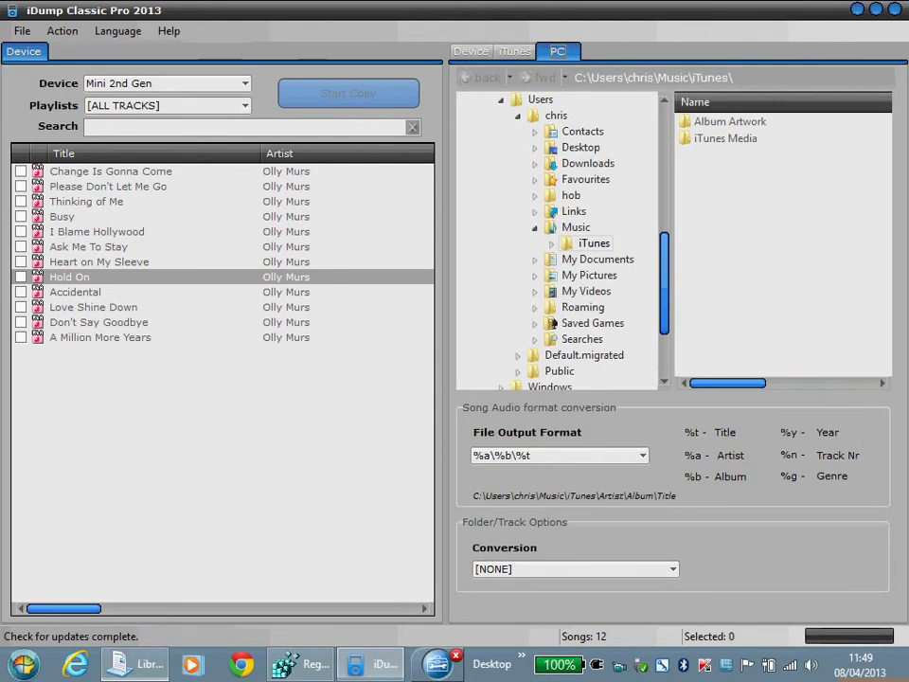
{"action": "key", "text": "alt+Down"}
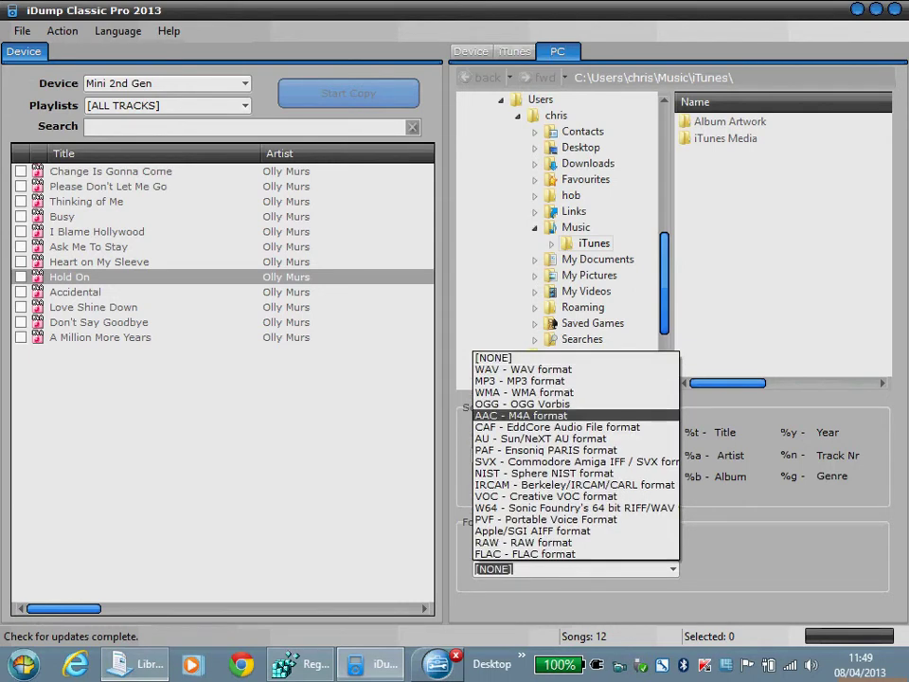
{"action": "key", "text": "Down"}
{"action": "key", "text": "Down"}
{"action": "key", "text": "Down"}
{"action": "key", "text": "Down"}
{"action": "key", "text": "Down"}
{"action": "key", "text": "Down"}
{"action": "key", "text": "Down"}
{"action": "key", "text": "Down"}
{"action": "key", "text": "Down"}
{"action": "key", "text": "Down"}
{"action": "key", "text": "Down"}
{"action": "key", "text": "Down"}
{"action": "key", "text": "Down"}
{"action": "key", "text": "Down"}
{"action": "key", "text": "Down"}
{"action": "key", "text": "Down"}
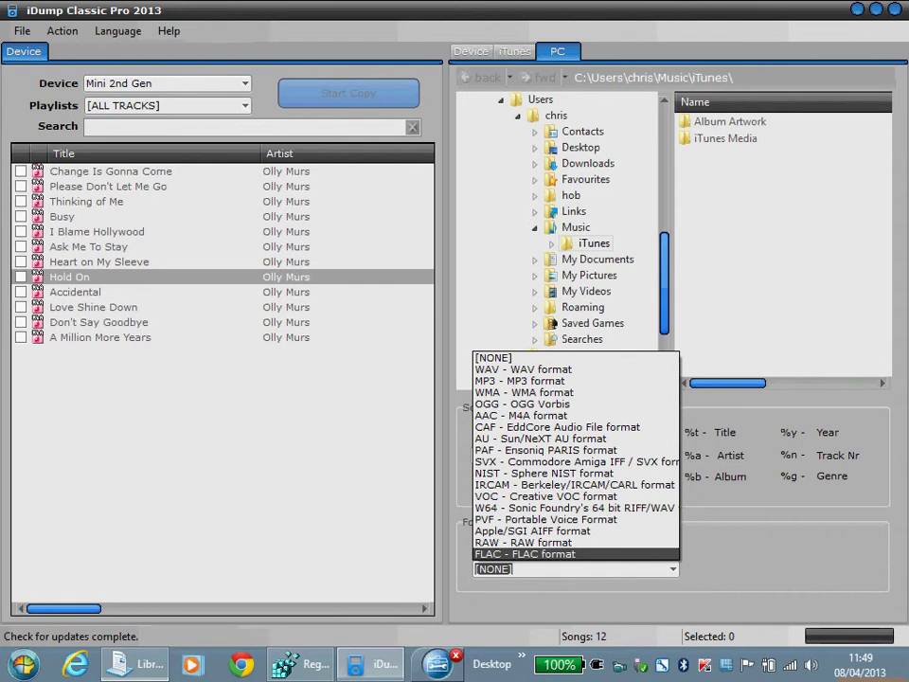
{"action": "key", "text": "Escape"}
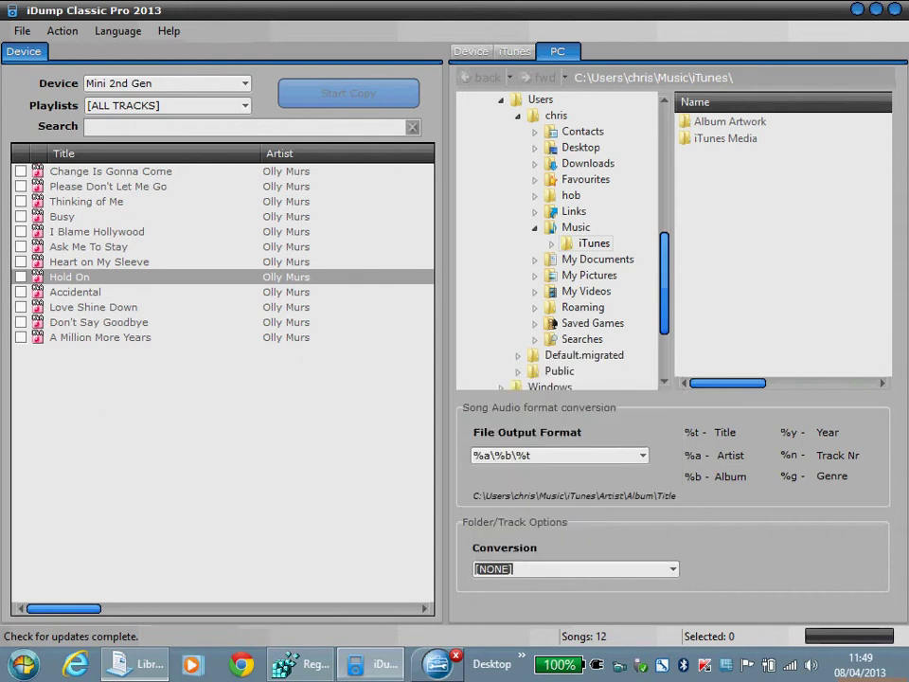
Step: Set the left device back to TOUCH, loading its 934 songs
{"action": "left_click", "coordinate": [166, 83]}
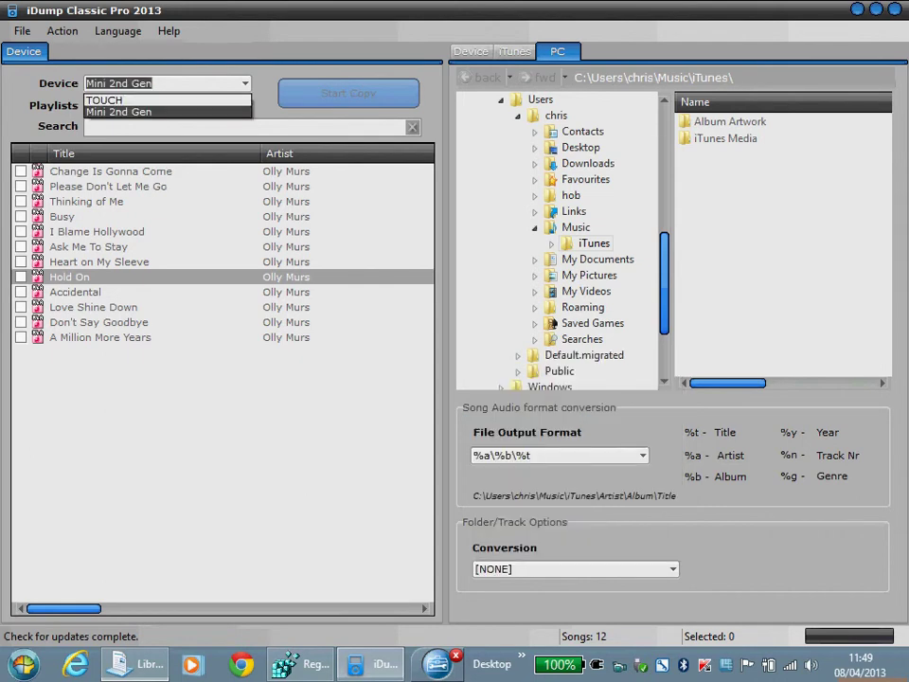
{"action": "key", "text": "Up"}
{"action": "key", "text": "Return"}
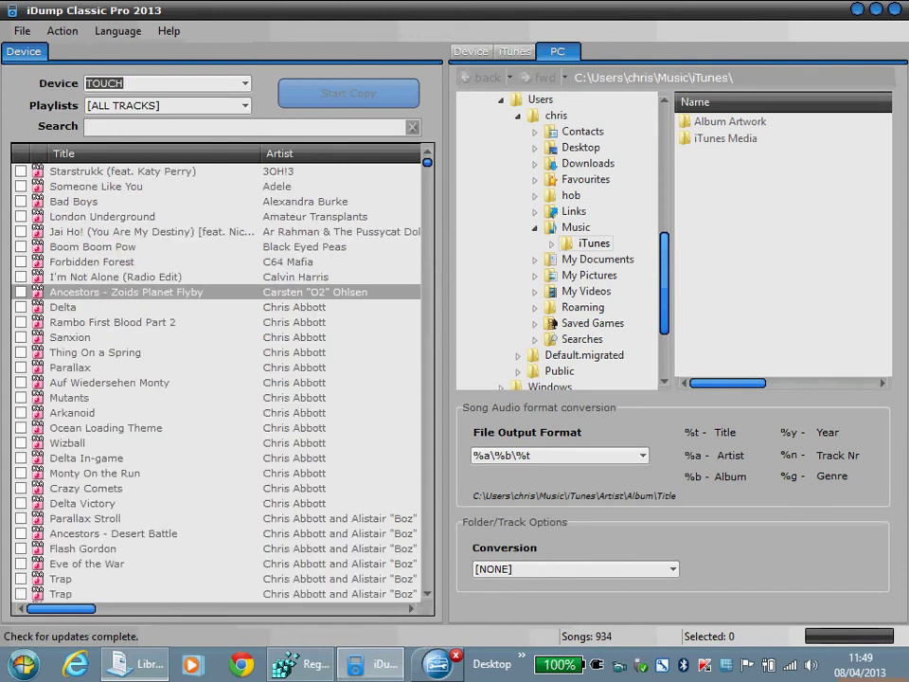